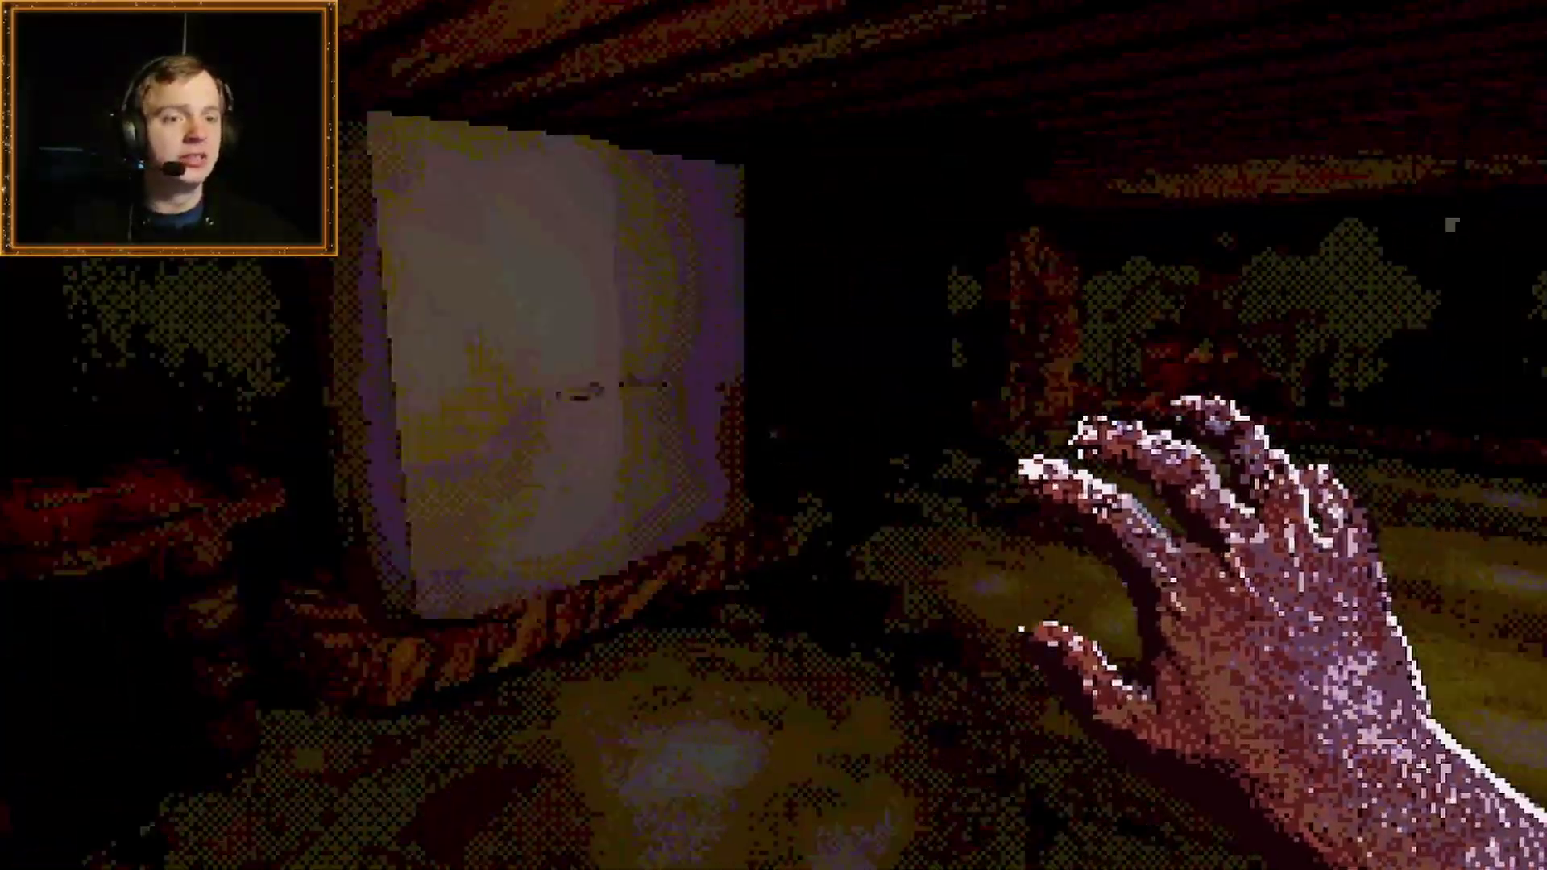
pyautogui.press('e')
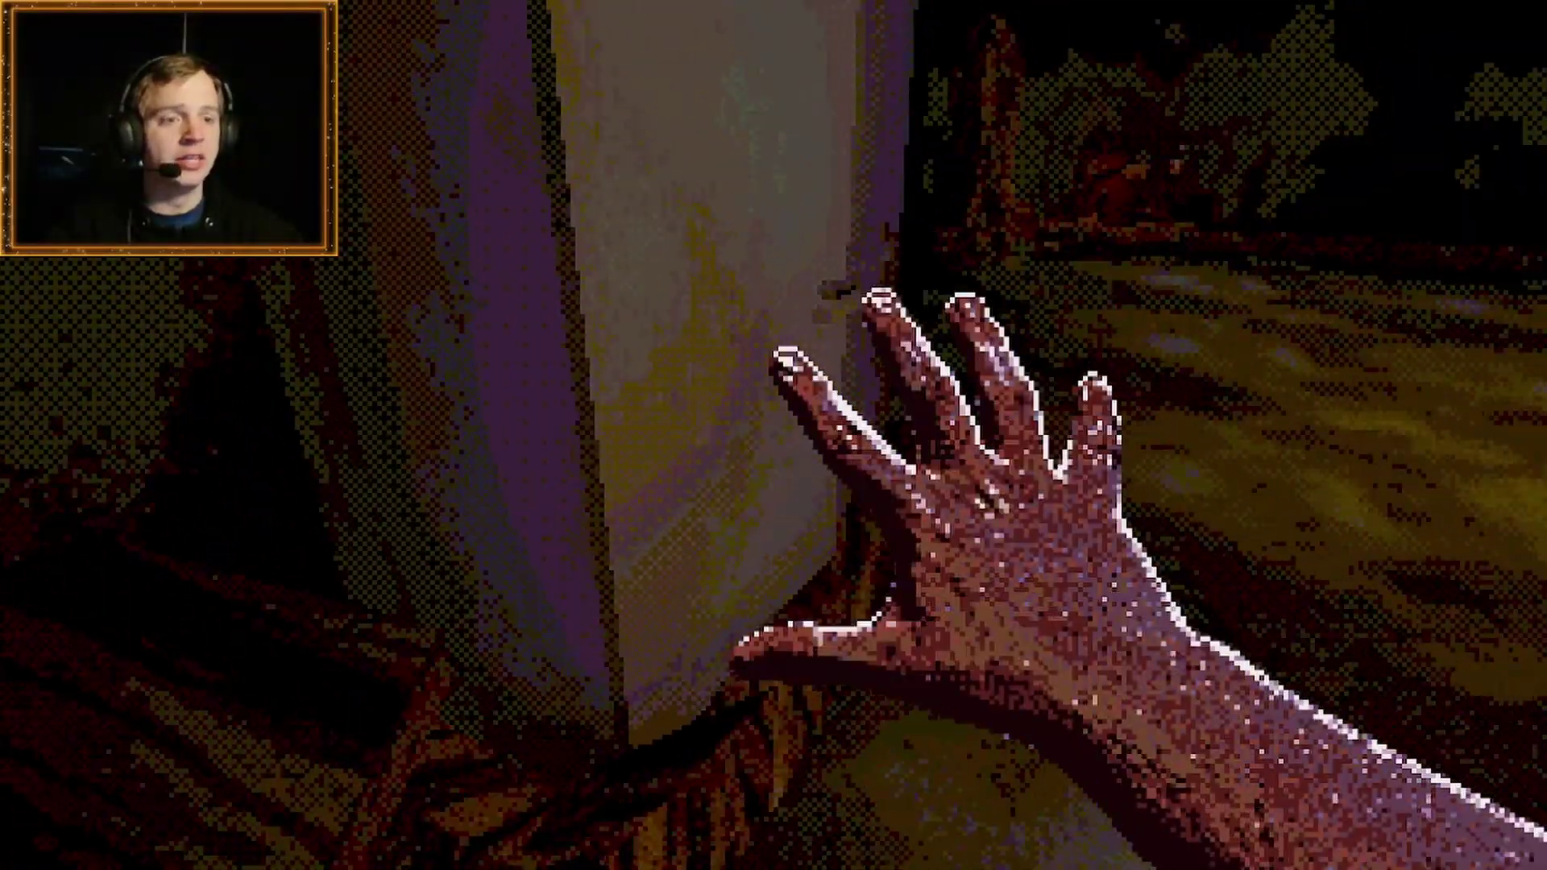
pyautogui.press('e')
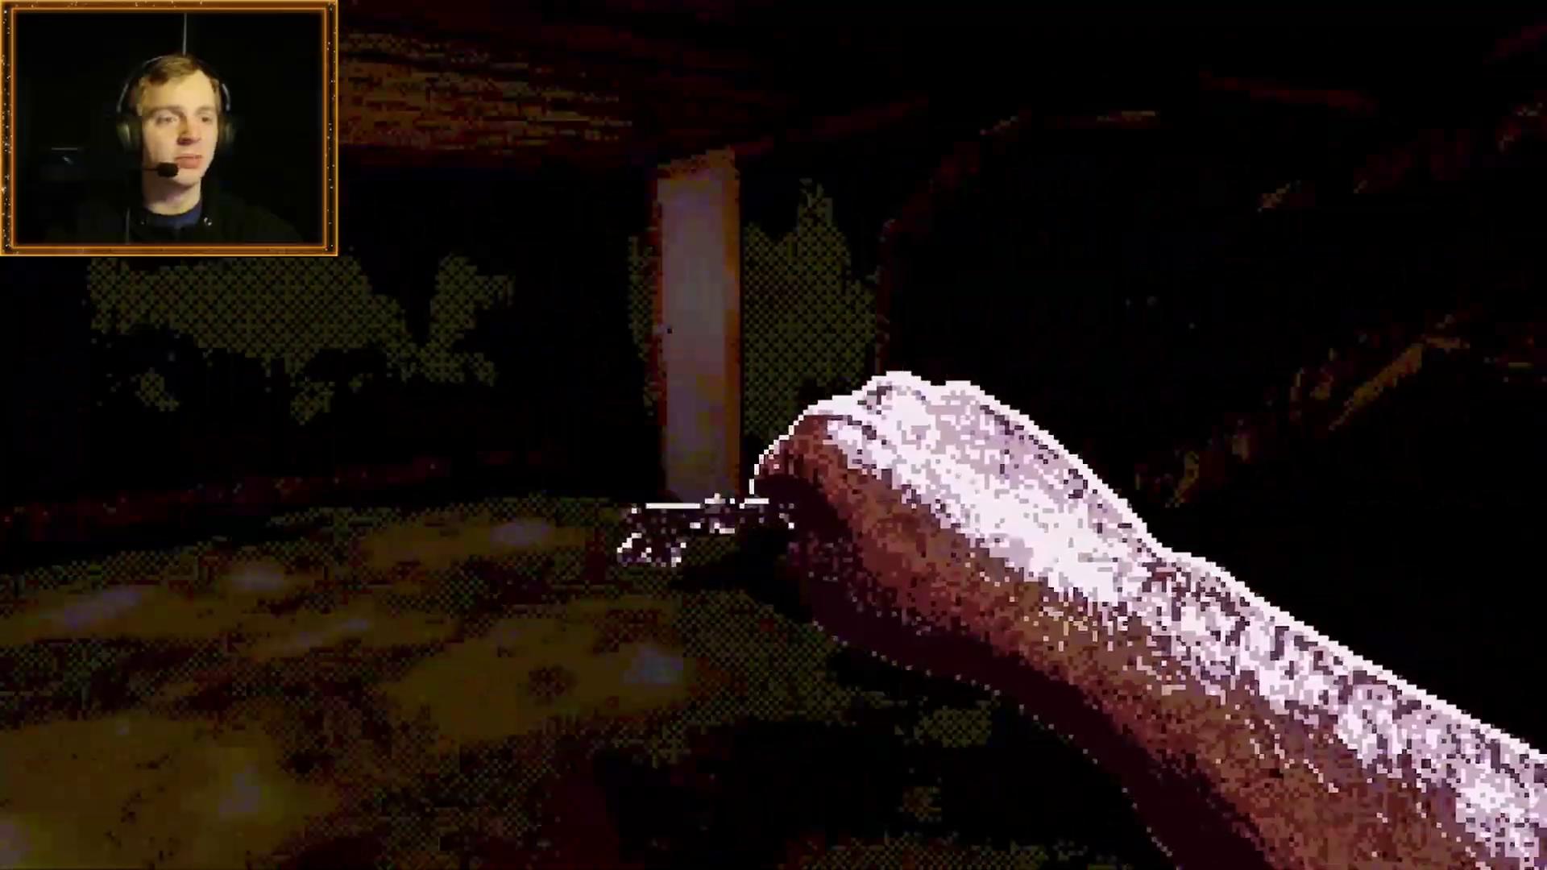
pyautogui.press('e')
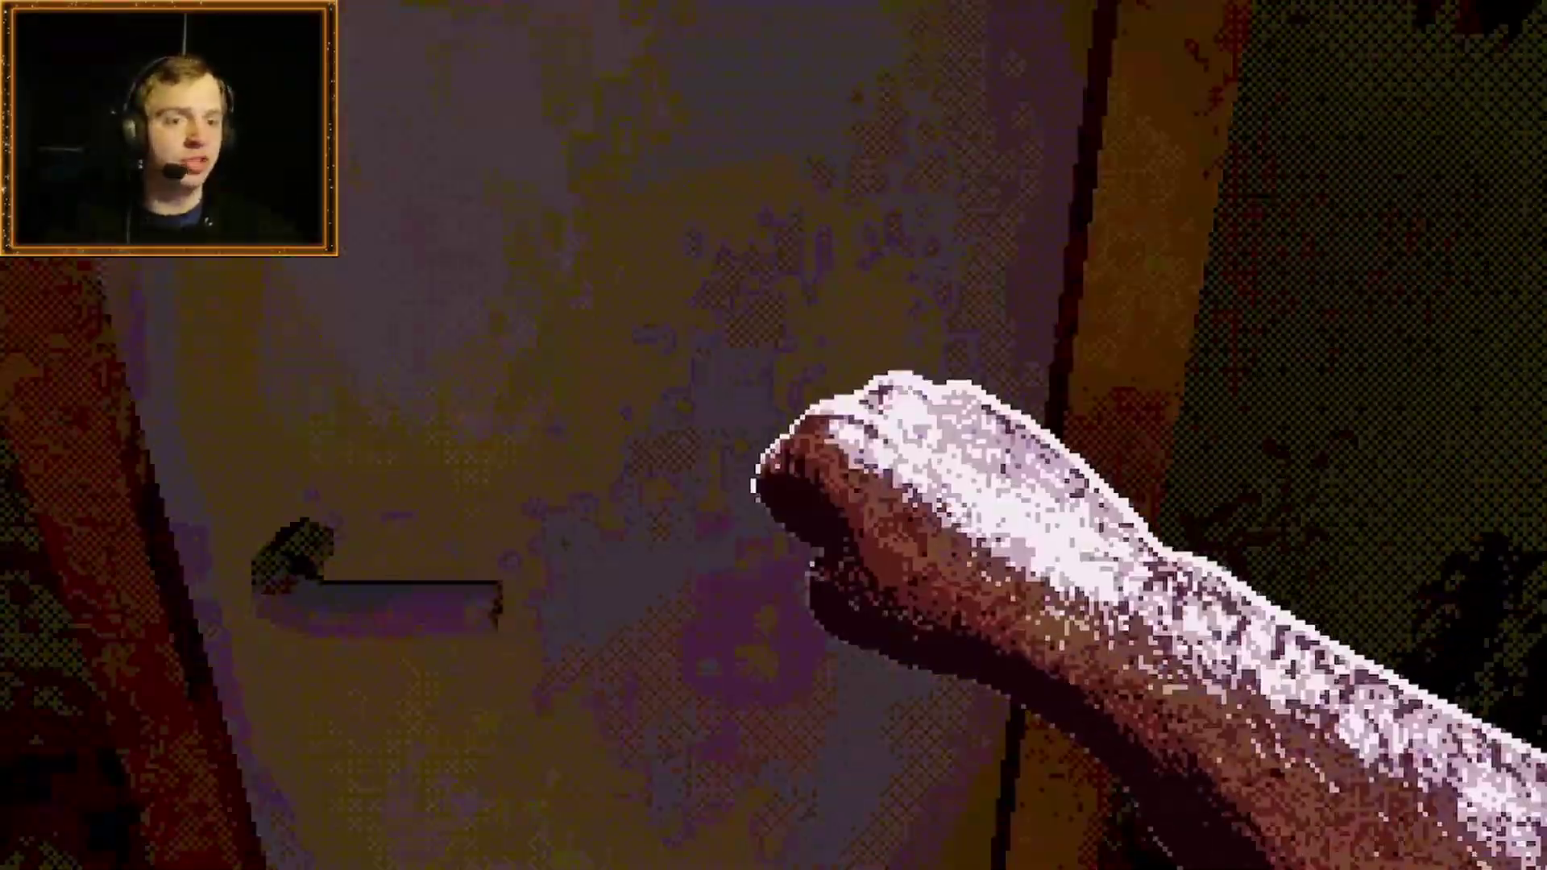
pyautogui.press('w')
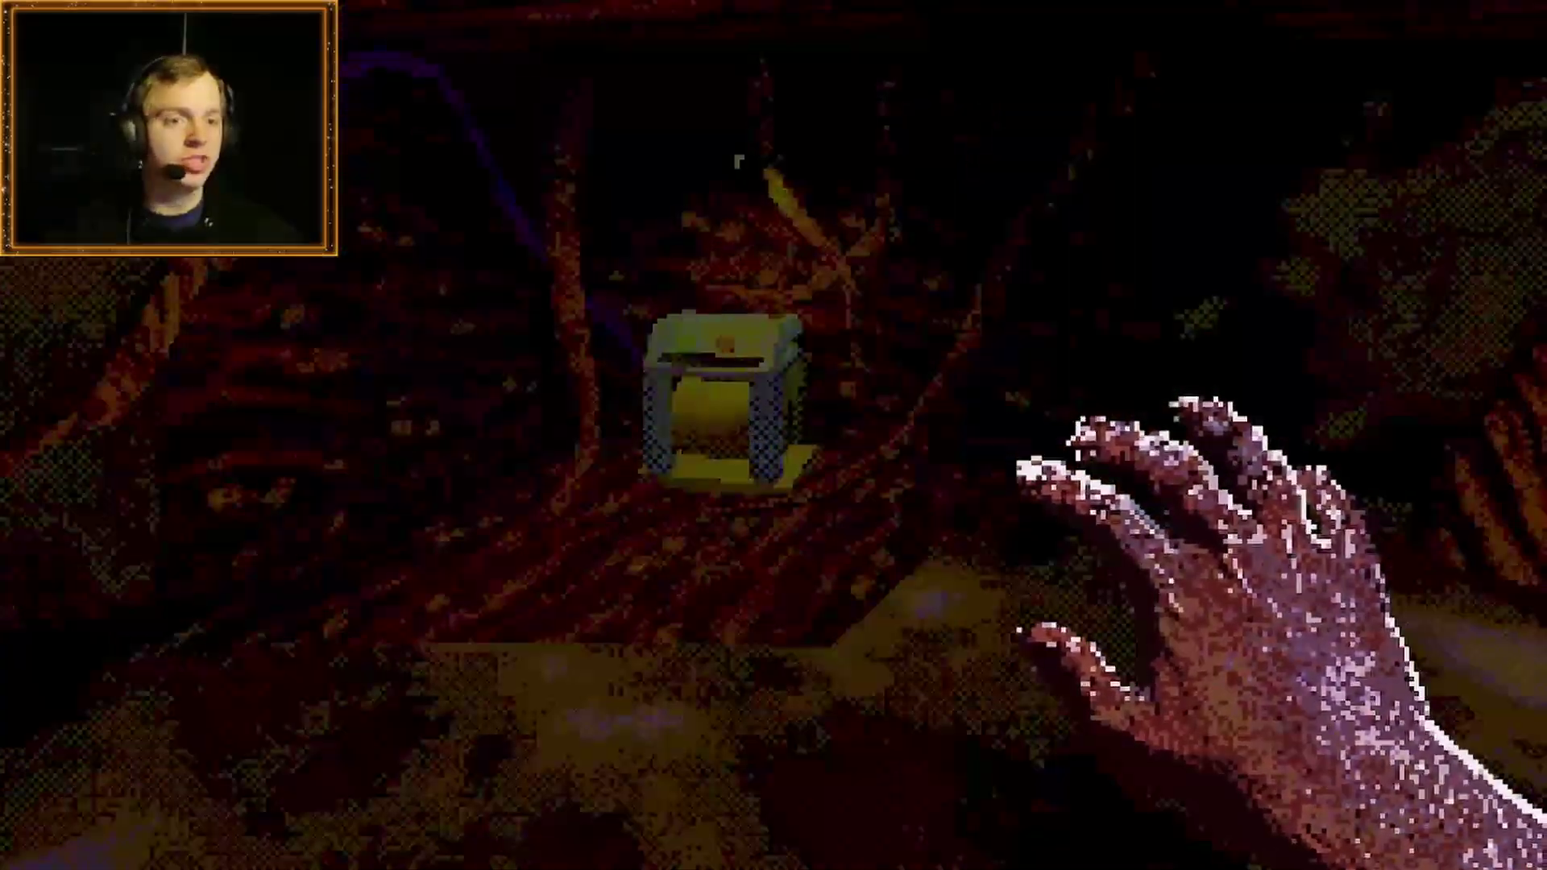
pyautogui.press('e')
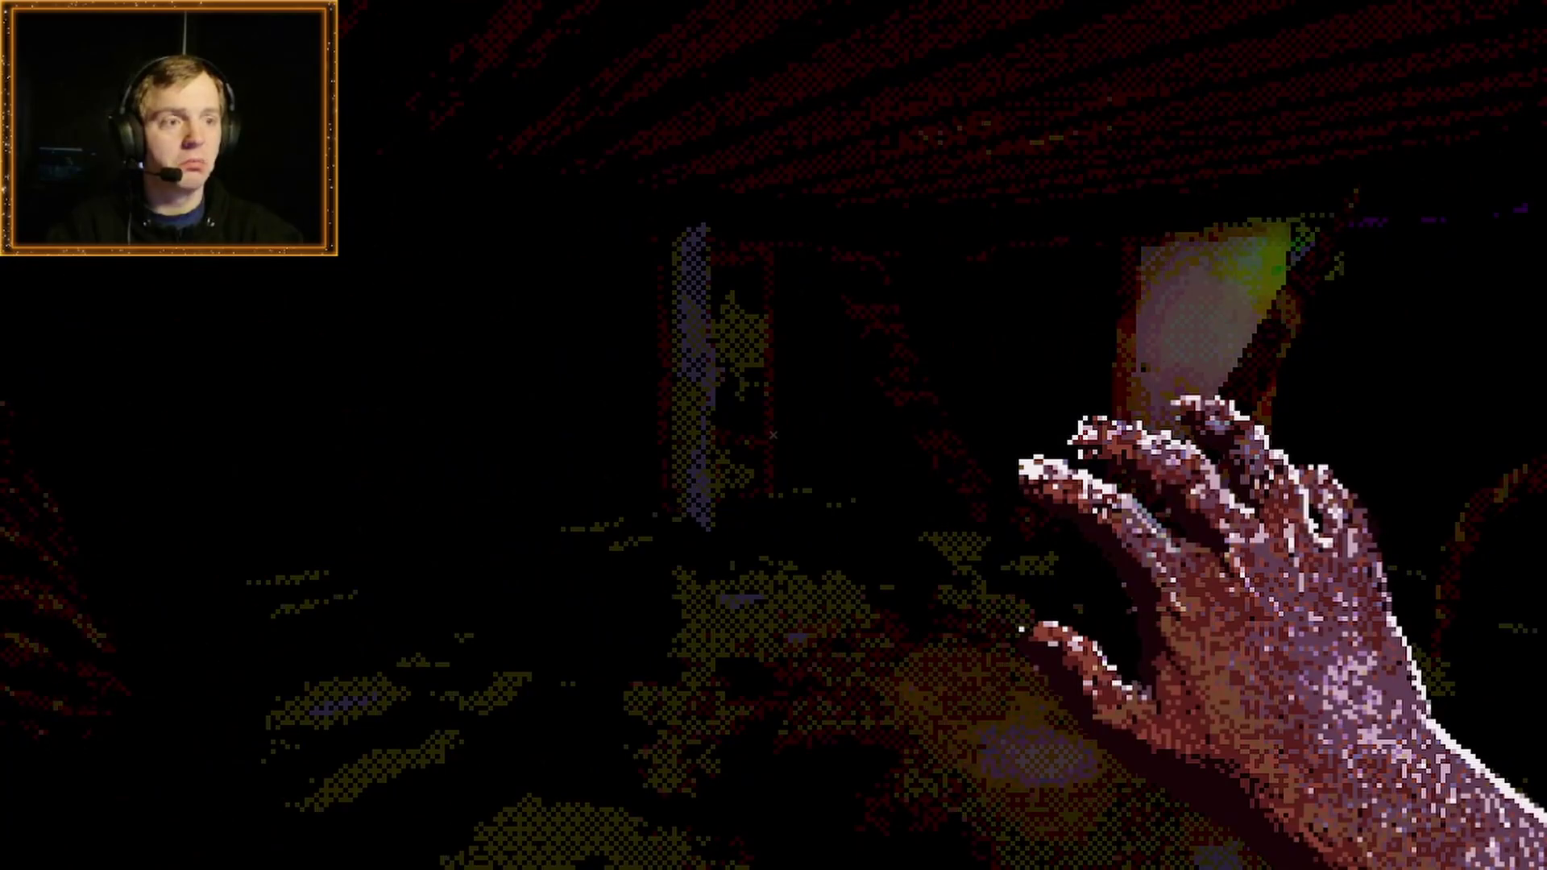
pyautogui.press('w')
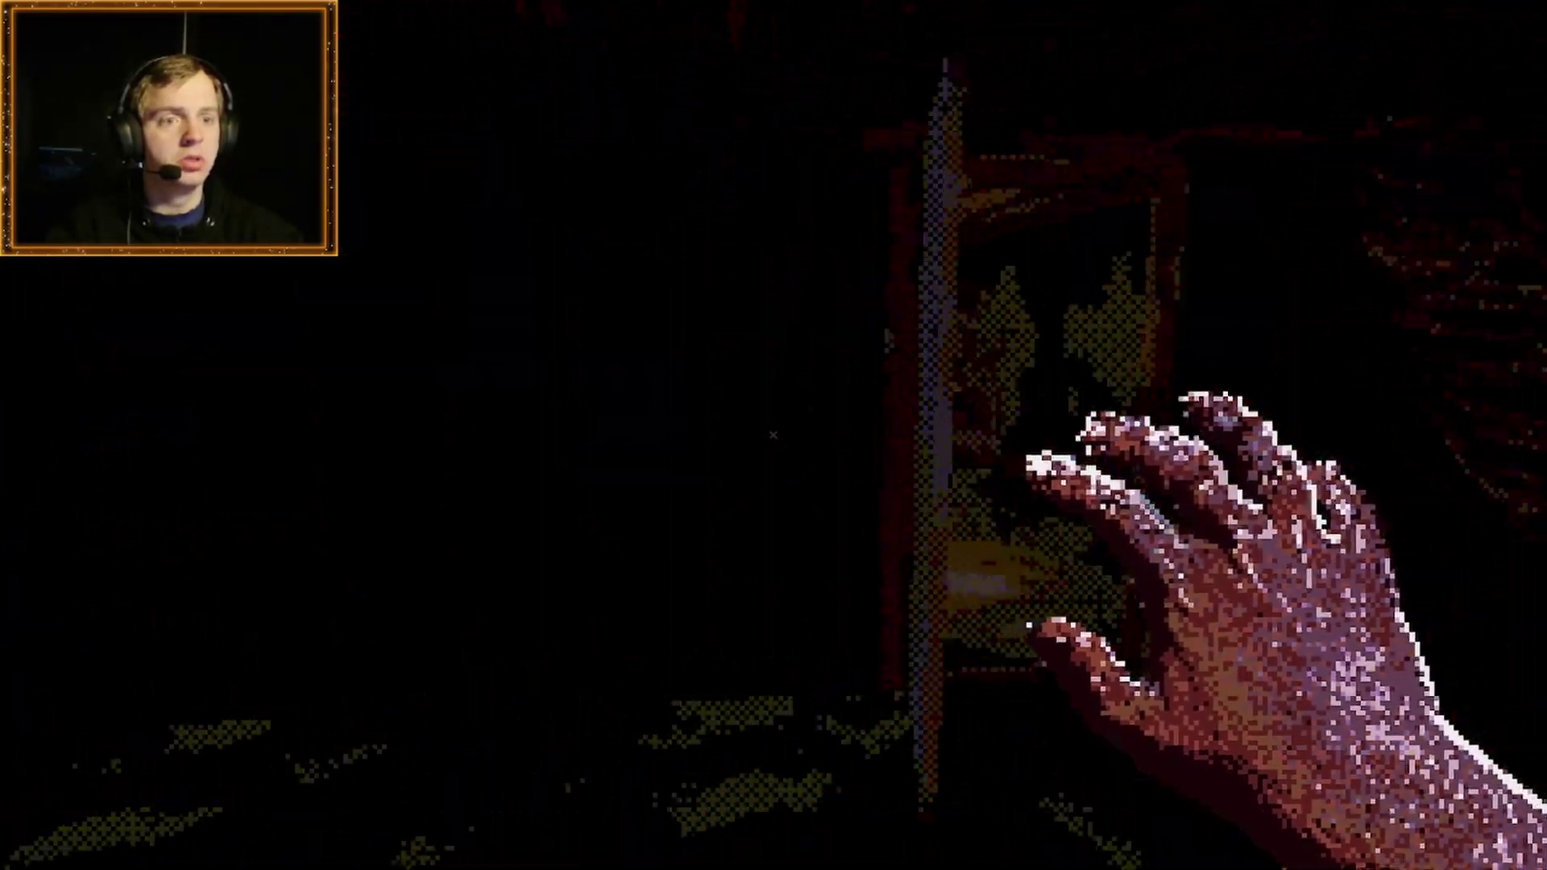
pyautogui.press('w')
pyautogui.press('e')
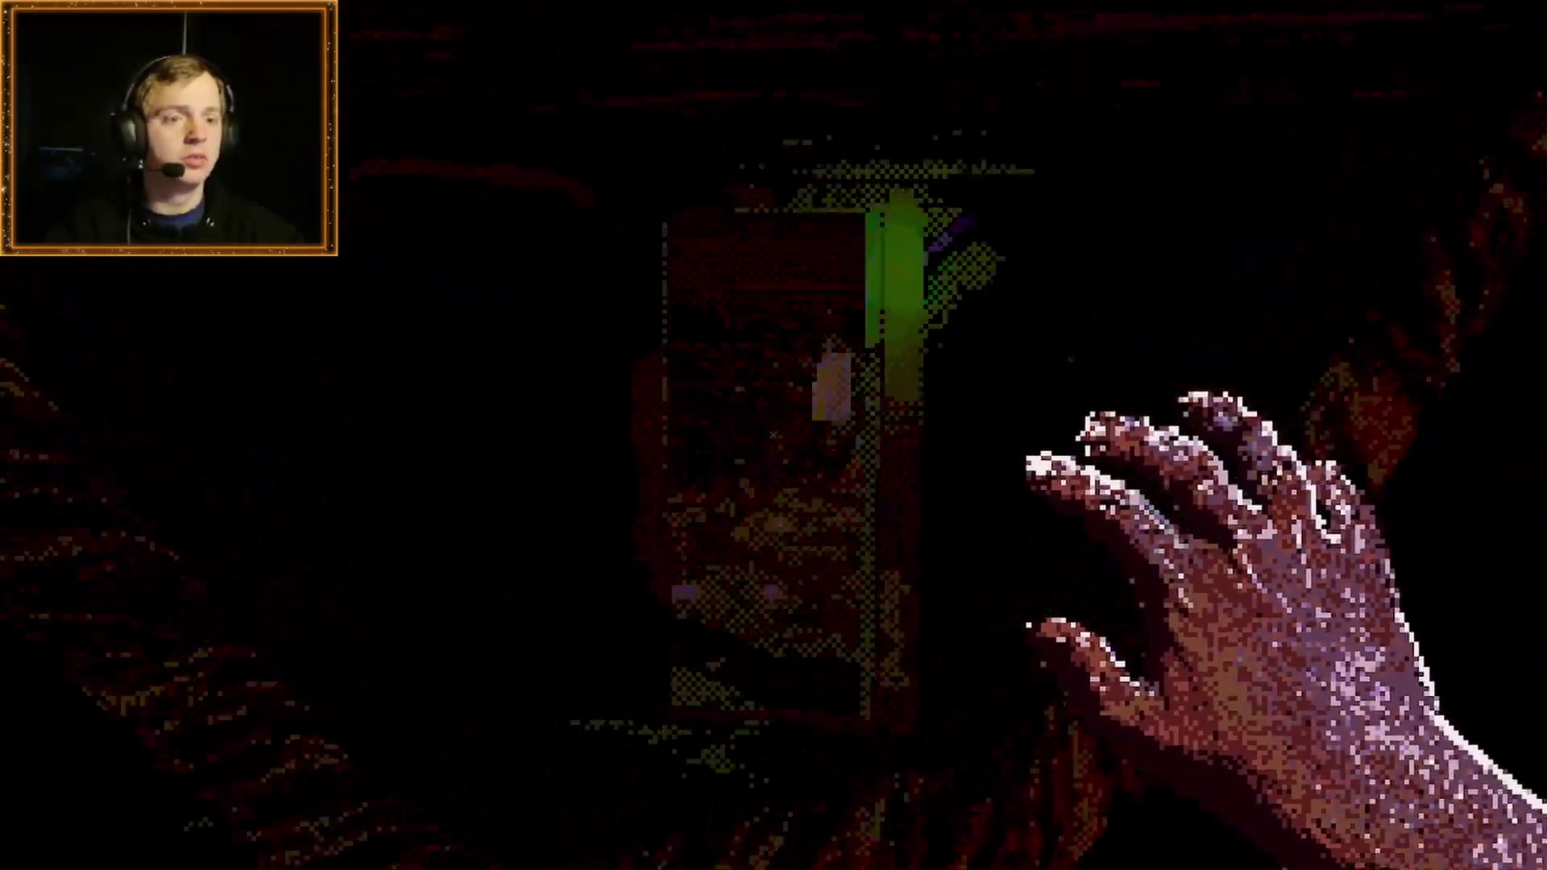
pyautogui.press('w')
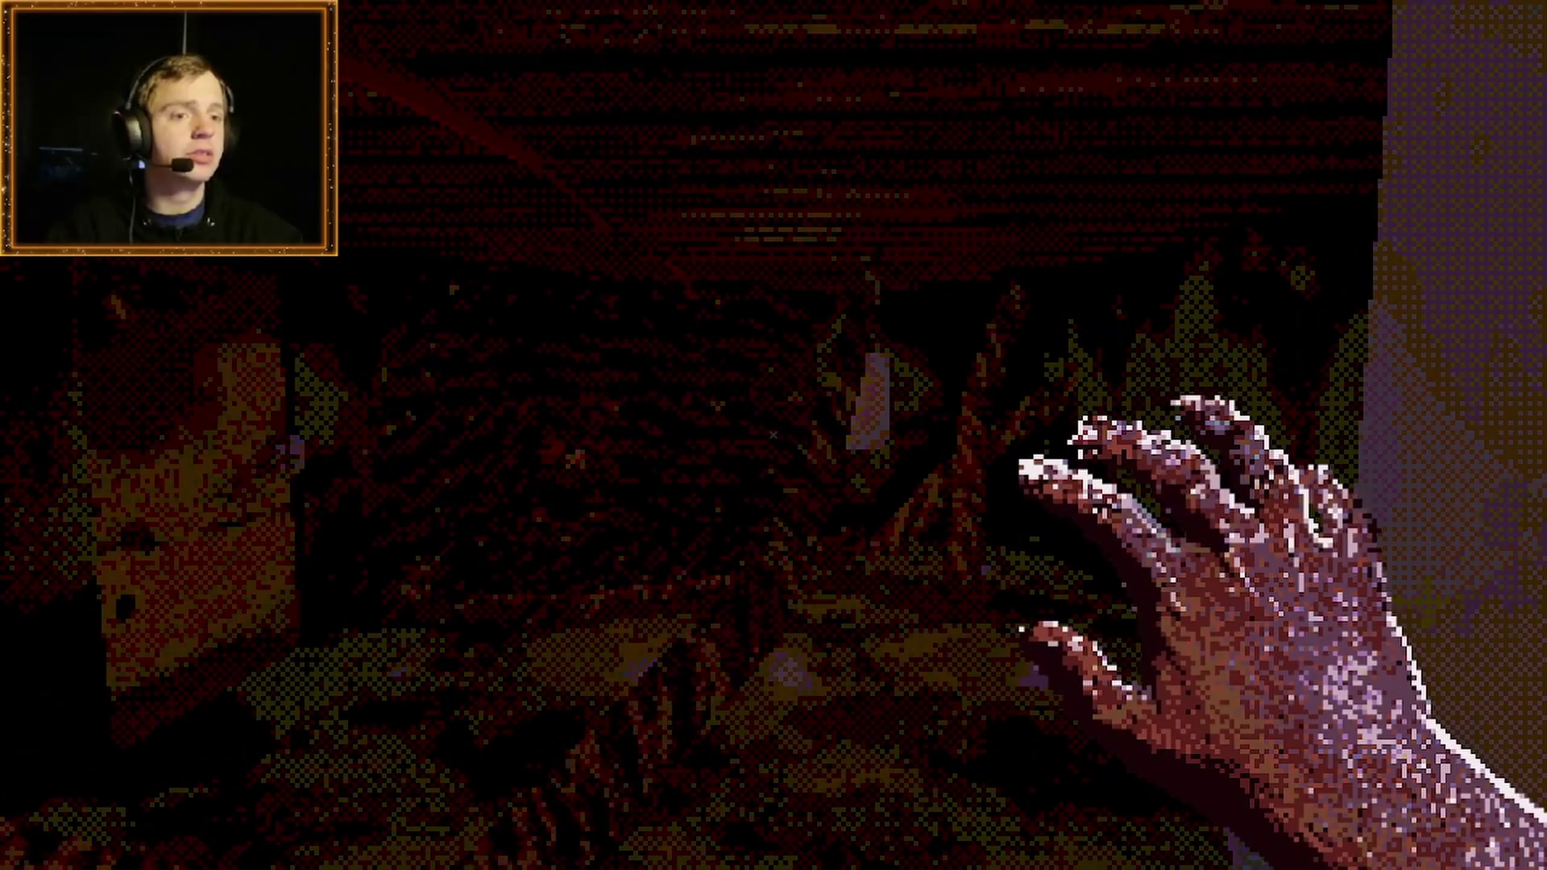
pyautogui.press('w')
pyautogui.press('w')
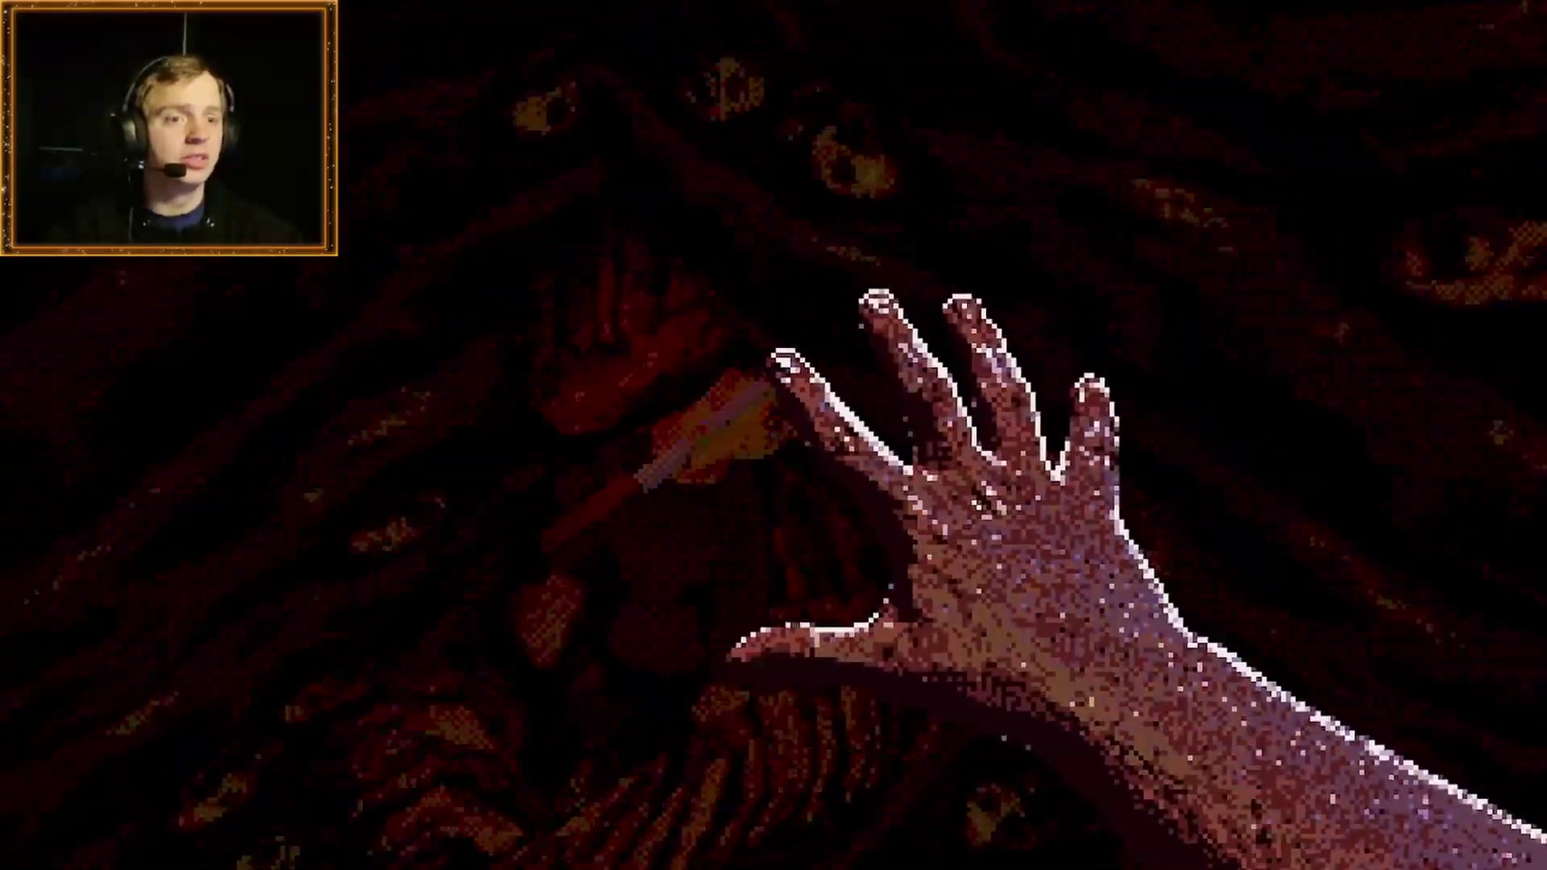
pyautogui.press('w')
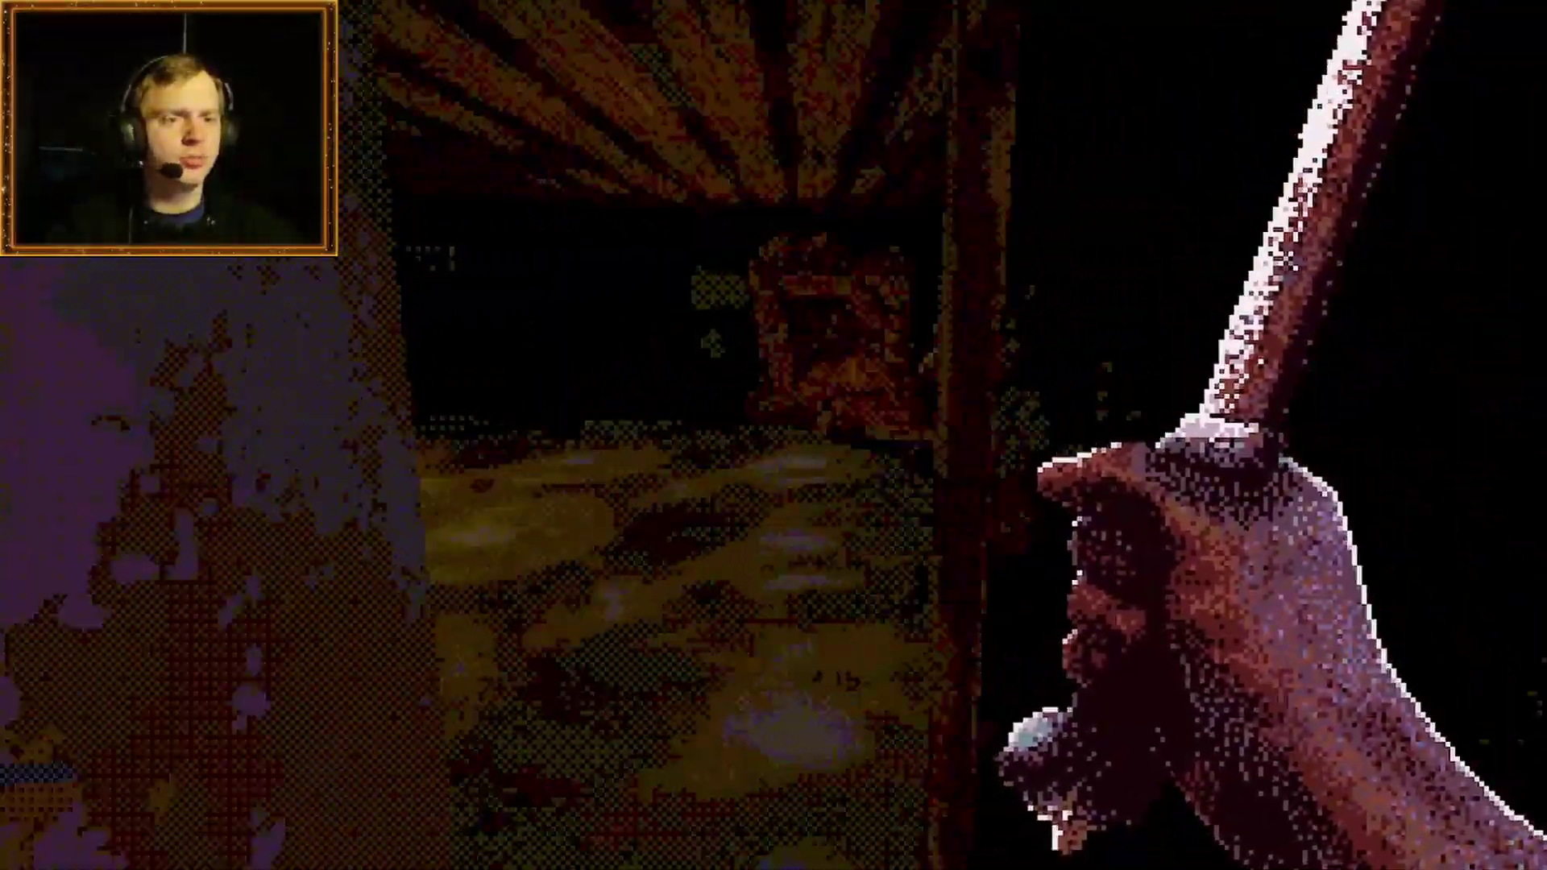
pyautogui.press('w')
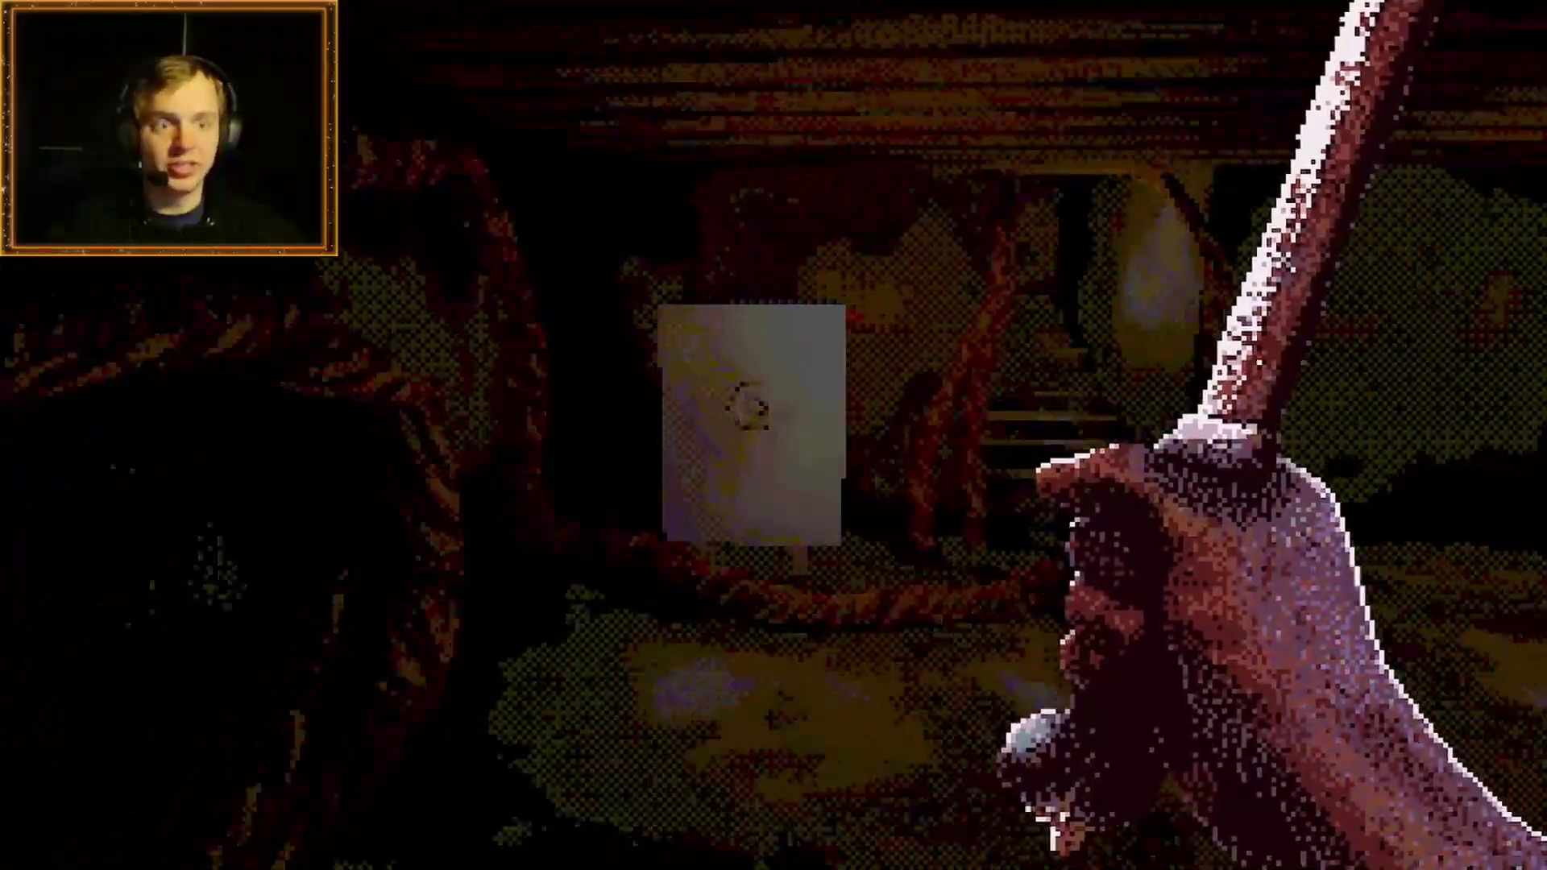
pyautogui.press('w')
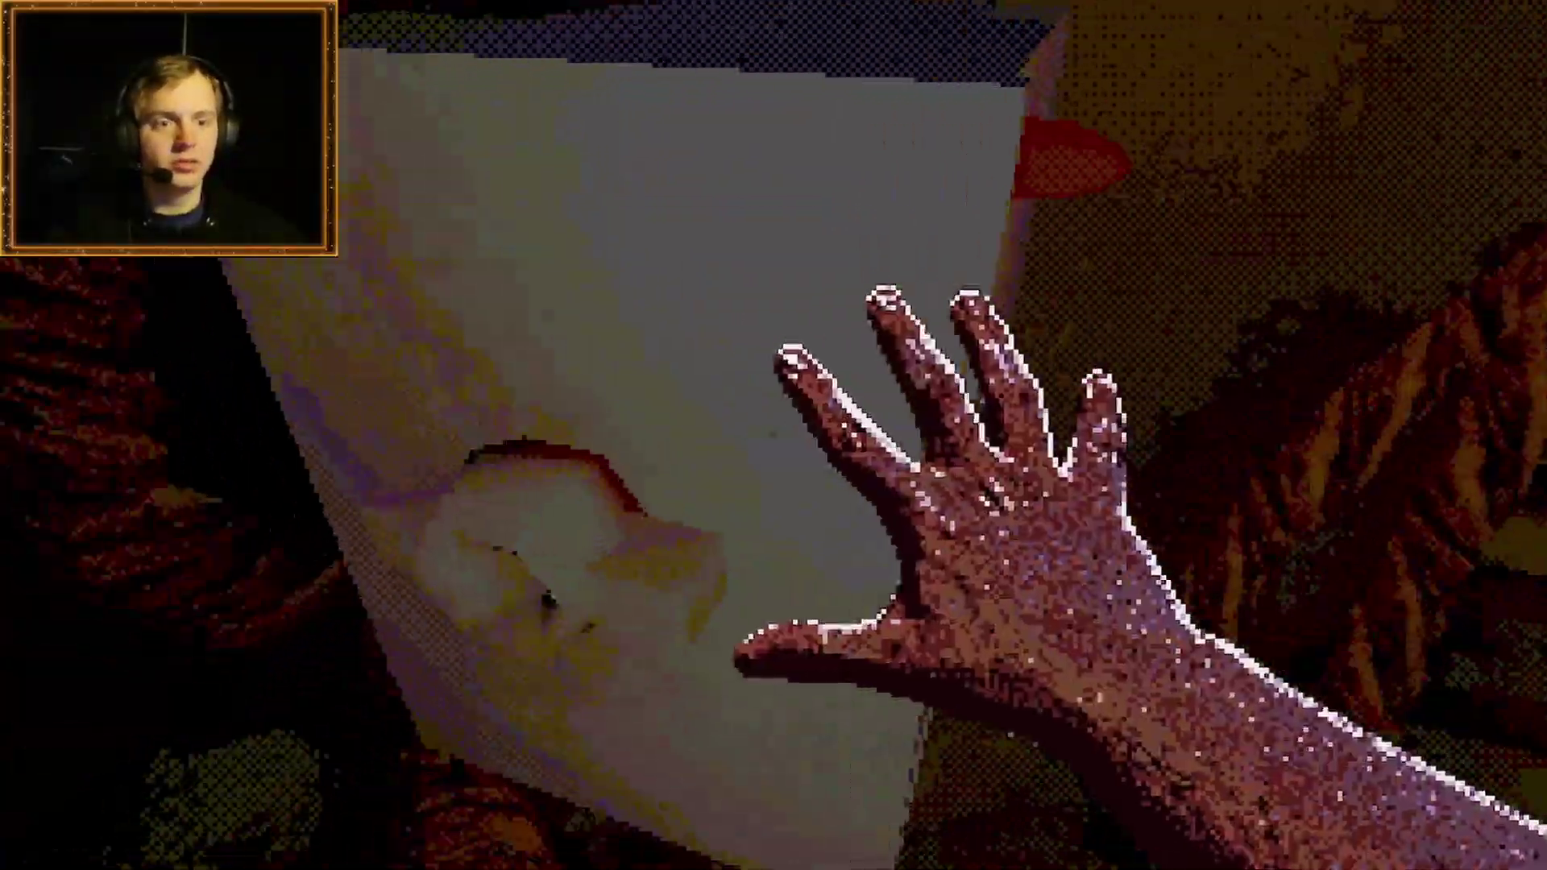
pyautogui.press('w')
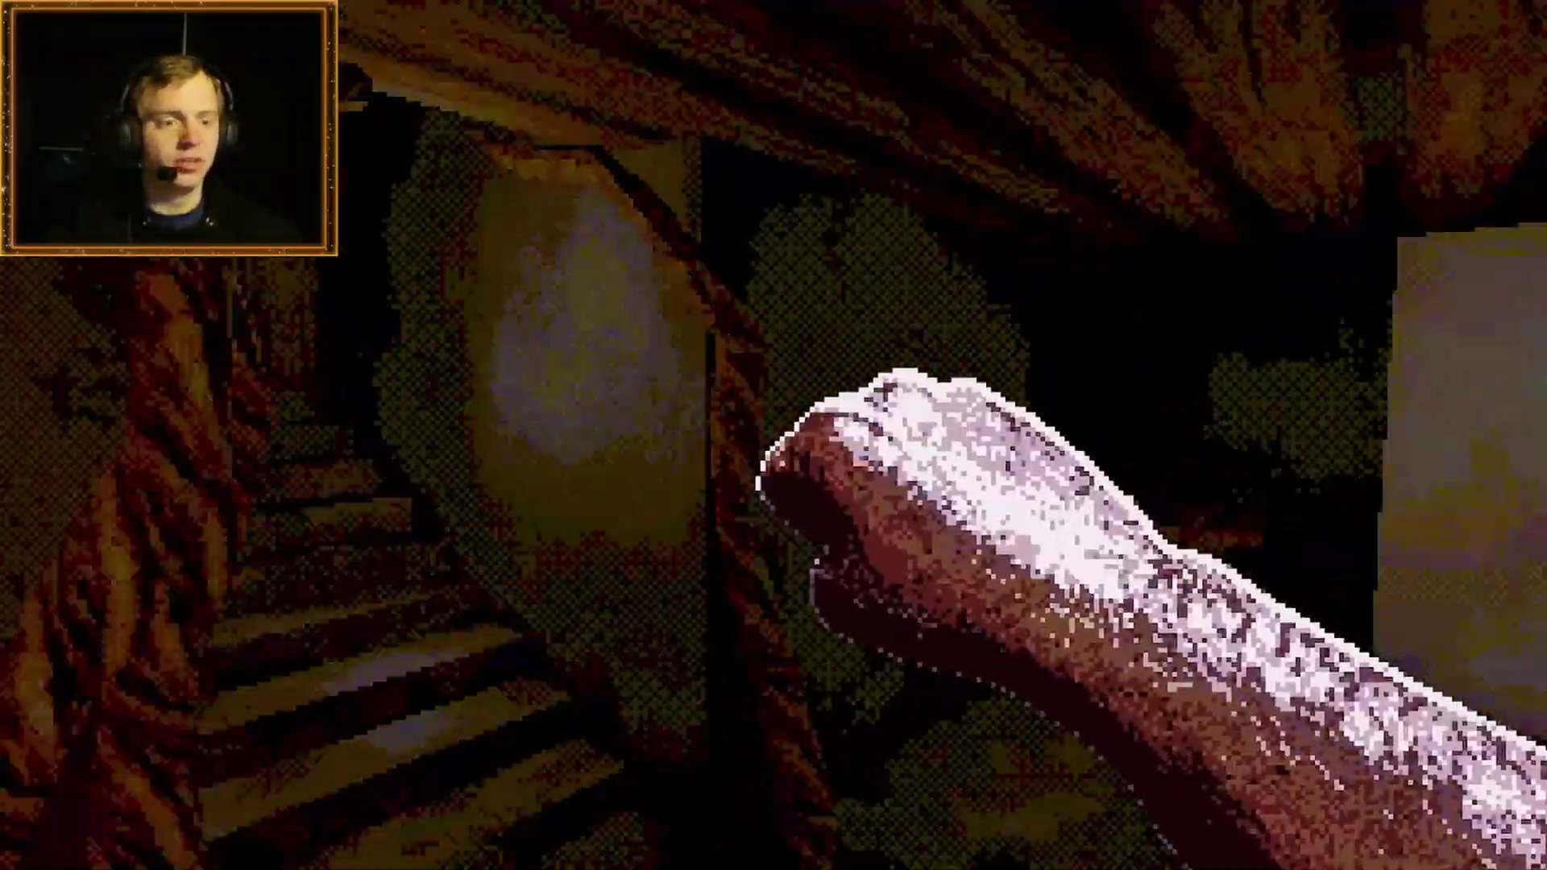
pyautogui.press('w')
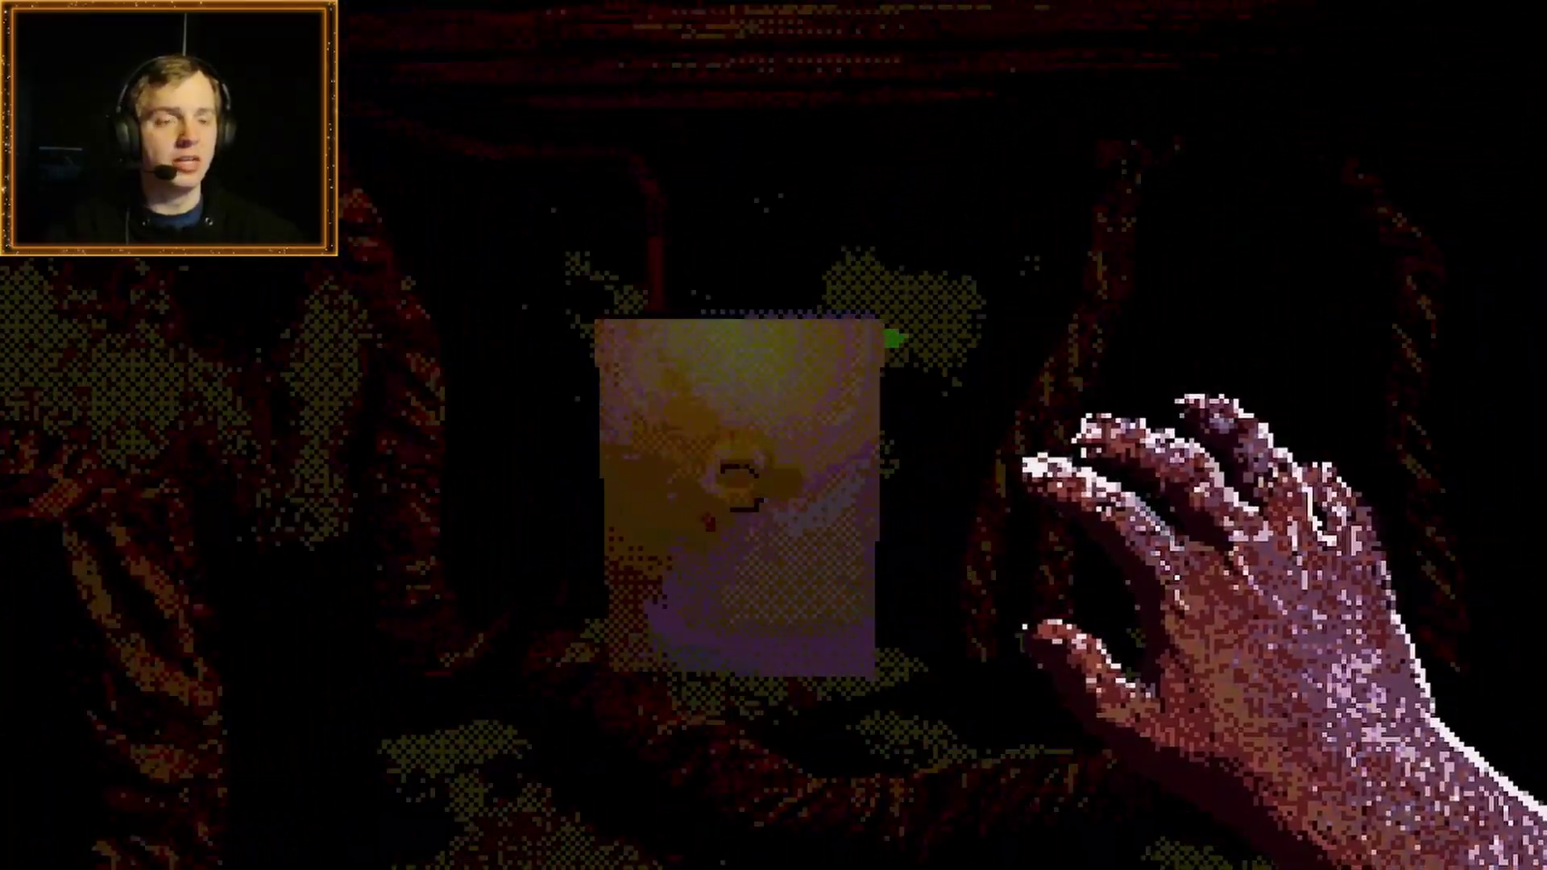
pyautogui.press('e')
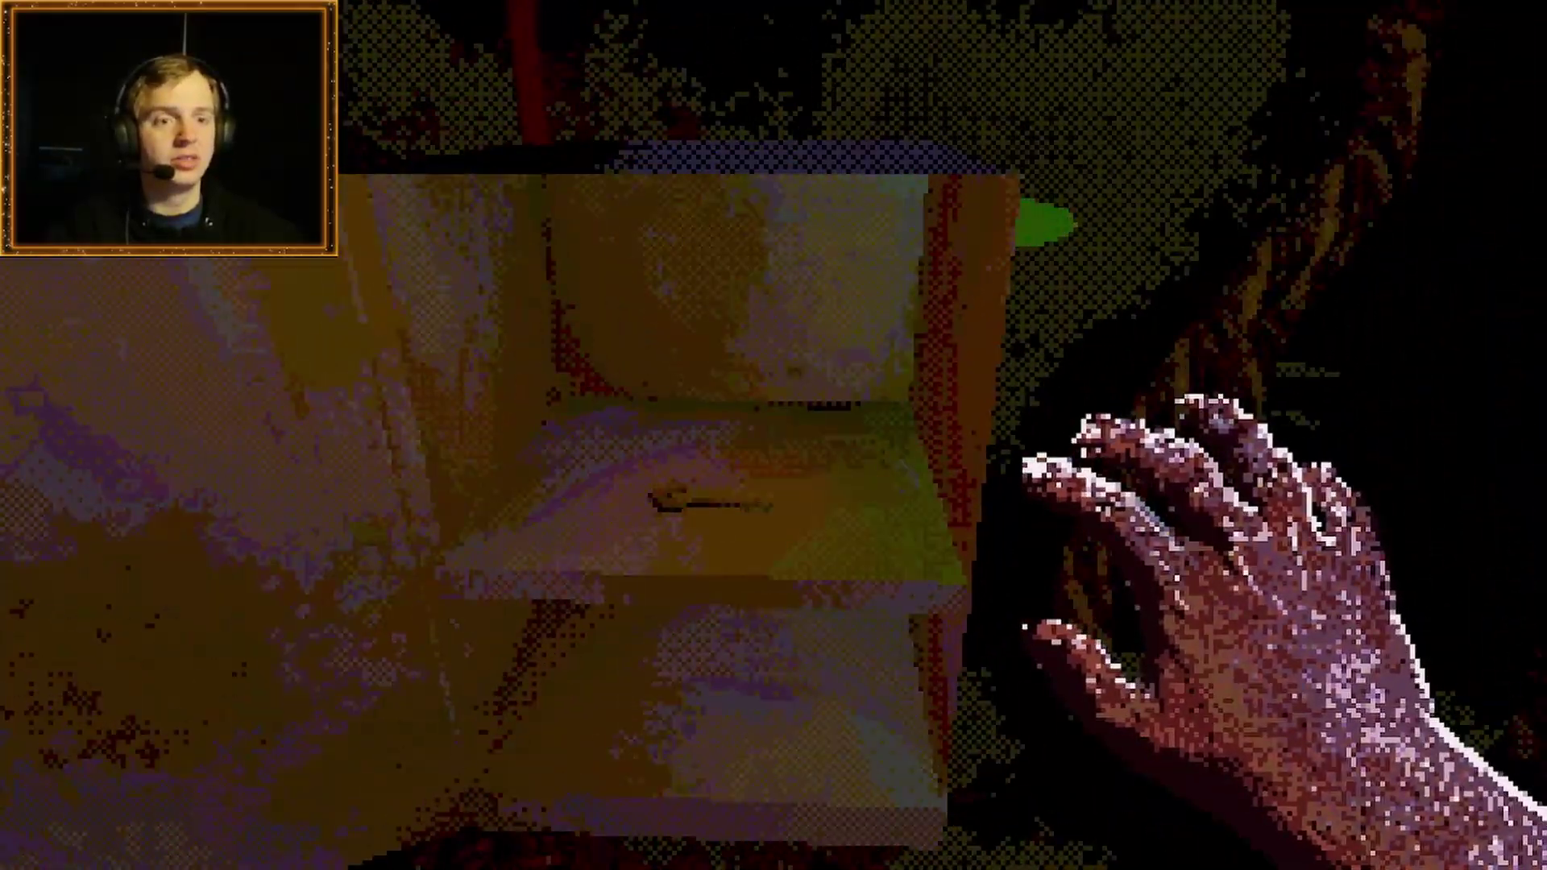
pyautogui.press('e')
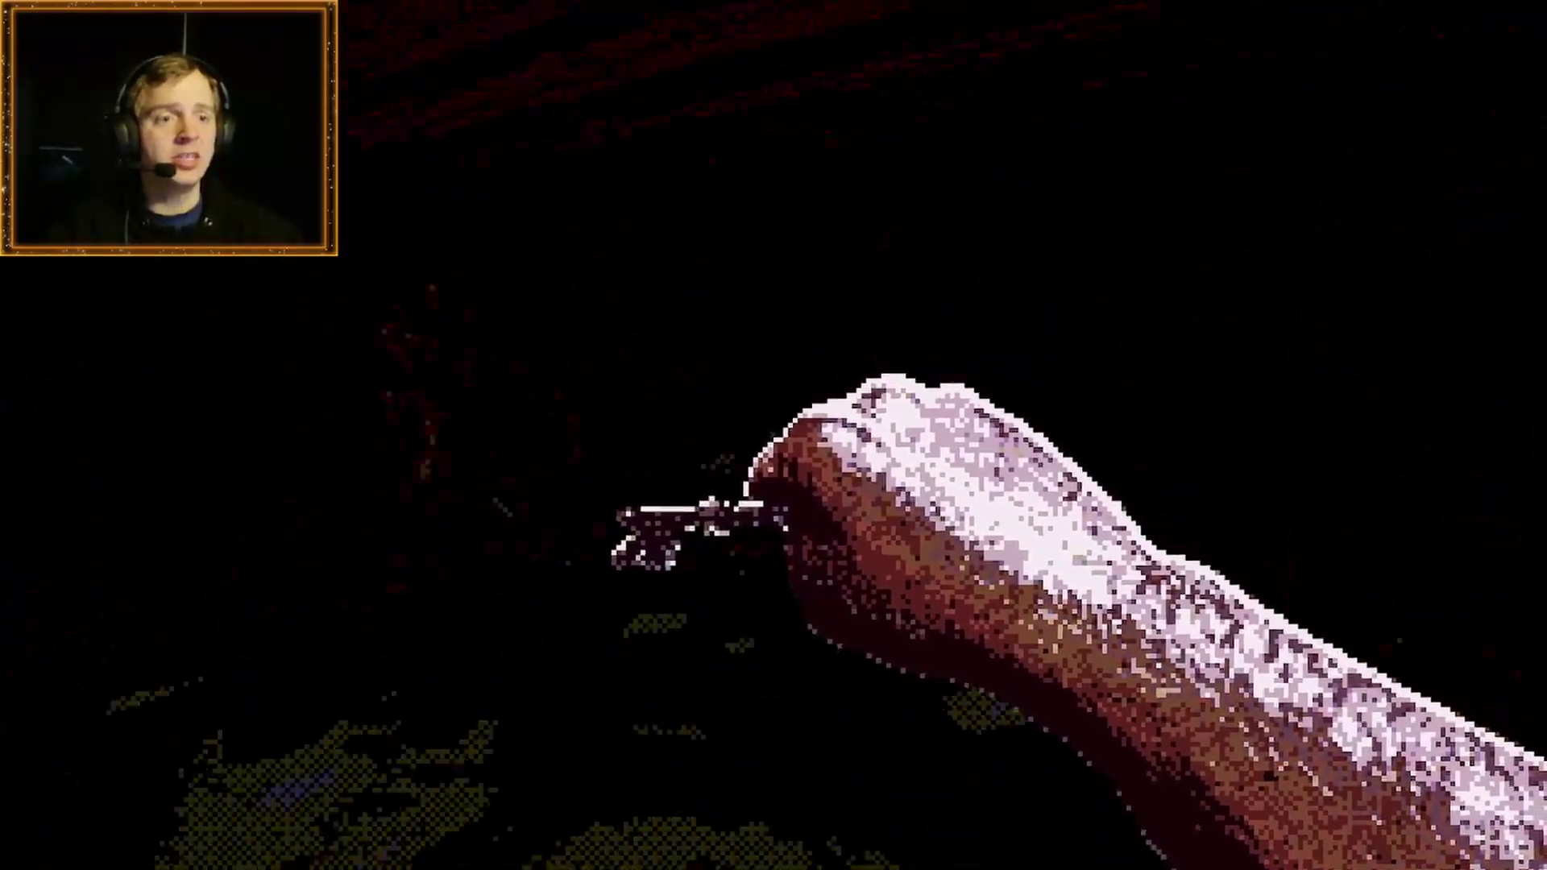